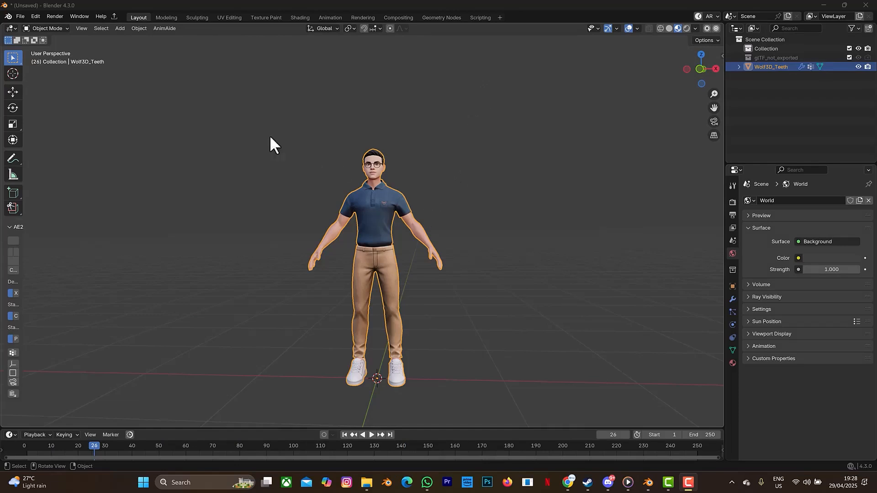
- Start an FBX export of the character into the Downloads folder with the file name character11
click(20, 16)
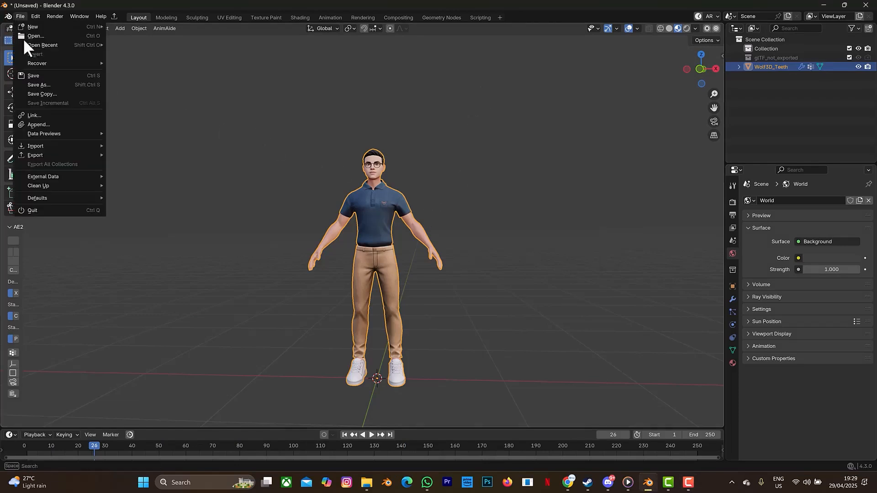
mouse_move(57, 157)
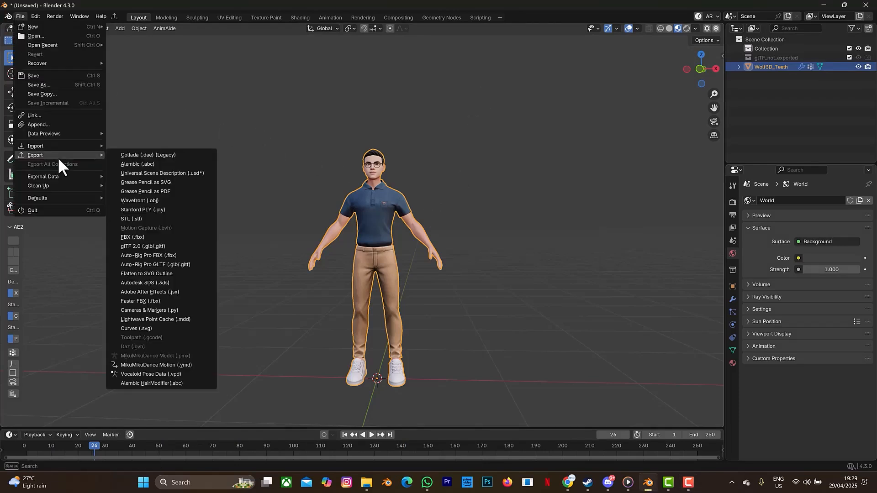
click(155, 237)
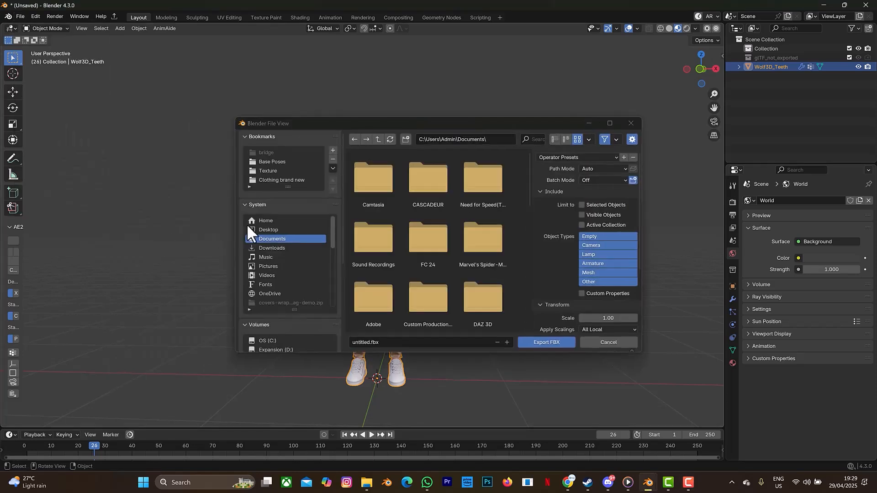
click(301, 247)
scroll(453, 247, down, 5)
scroll(449, 247, up, 2)
scroll(449, 238, up, 1)
click(396, 342)
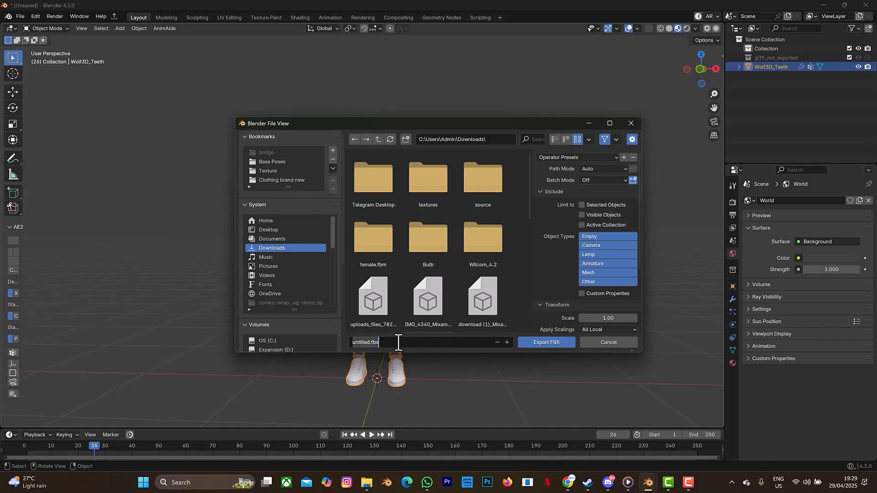
text(character11)
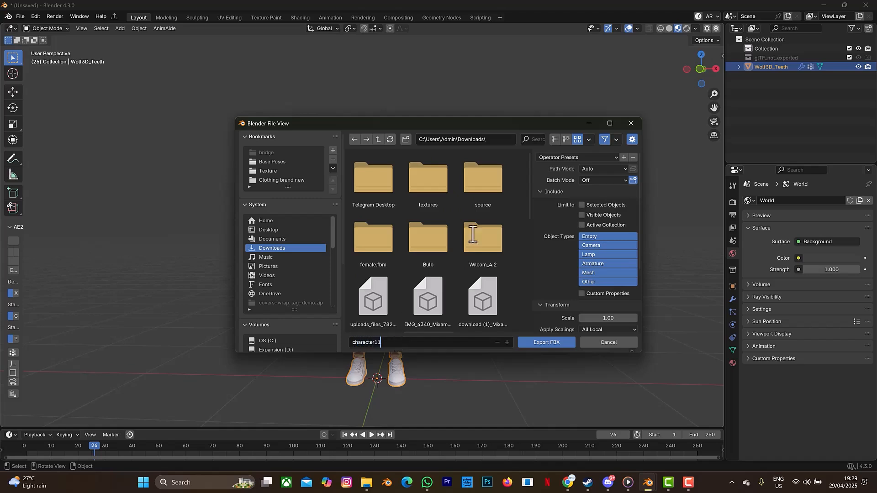
- Set the export path mode to Copy with textures embedded and export the FBX file
click(600, 170)
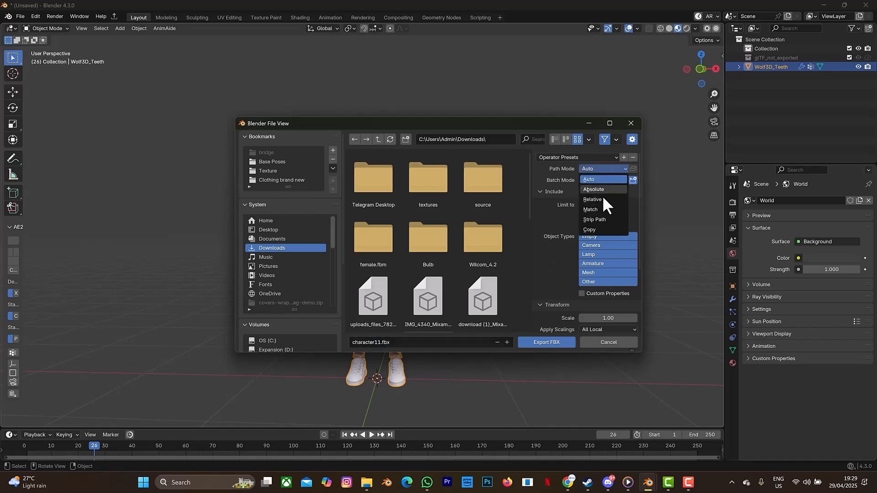
click(592, 169)
click(592, 226)
click(632, 169)
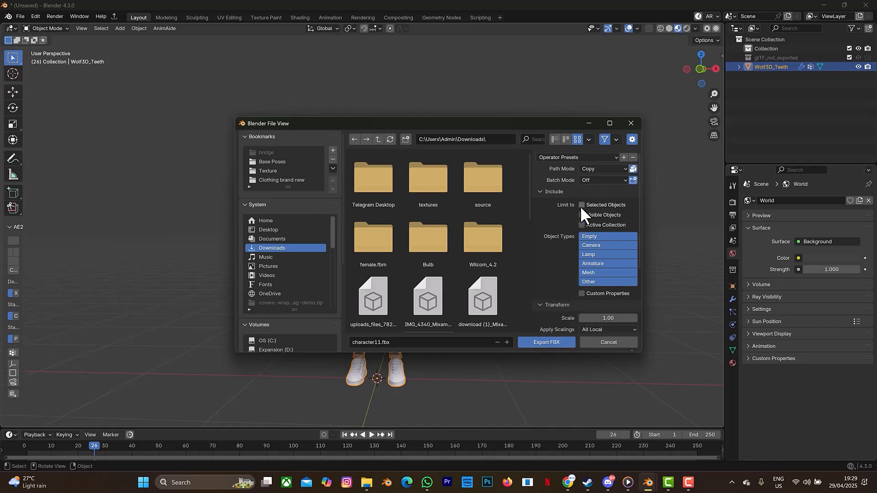
click(542, 343)
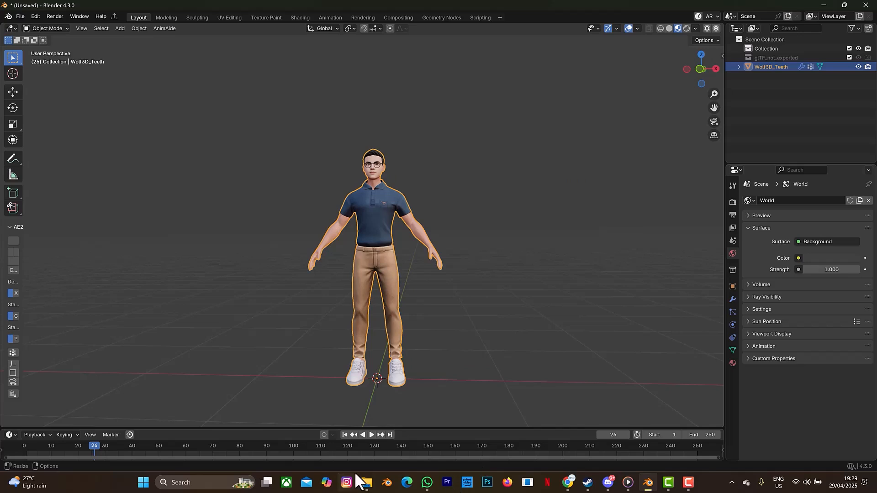
- Switch to Mixamo in the browser and upload the character11 file from the Downloads folder as a new character
mouse_move(367, 487)
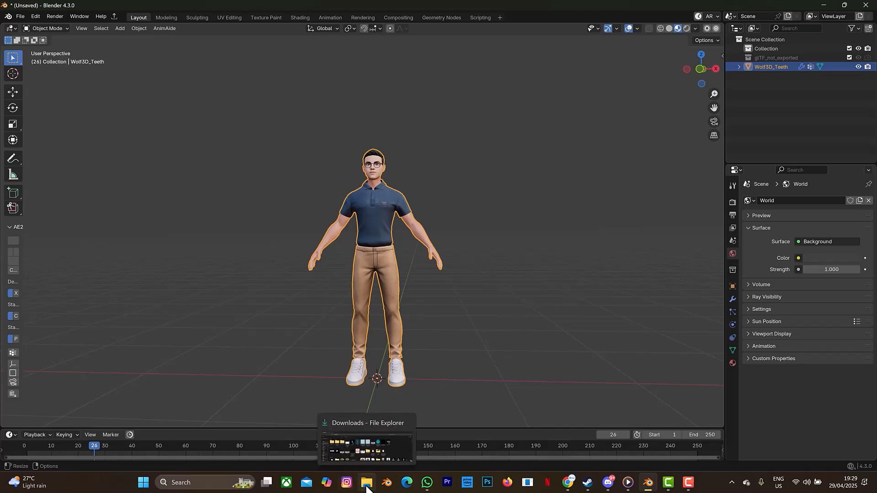
click(569, 490)
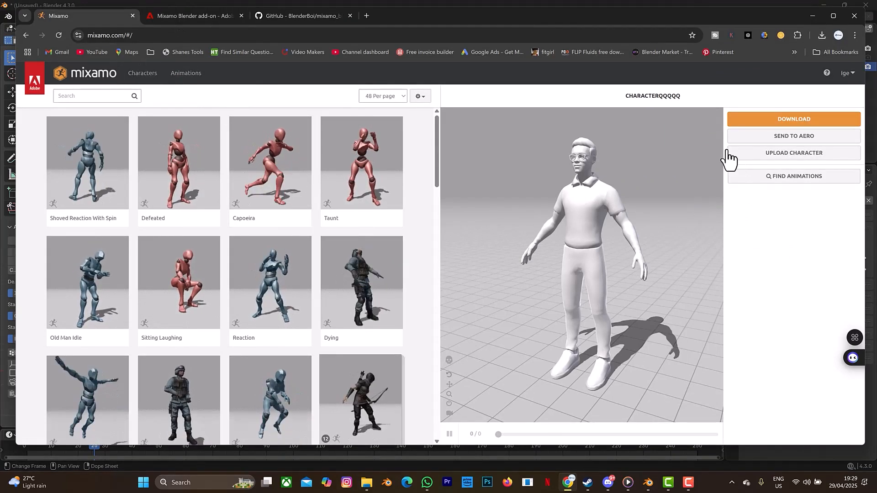
click(760, 153)
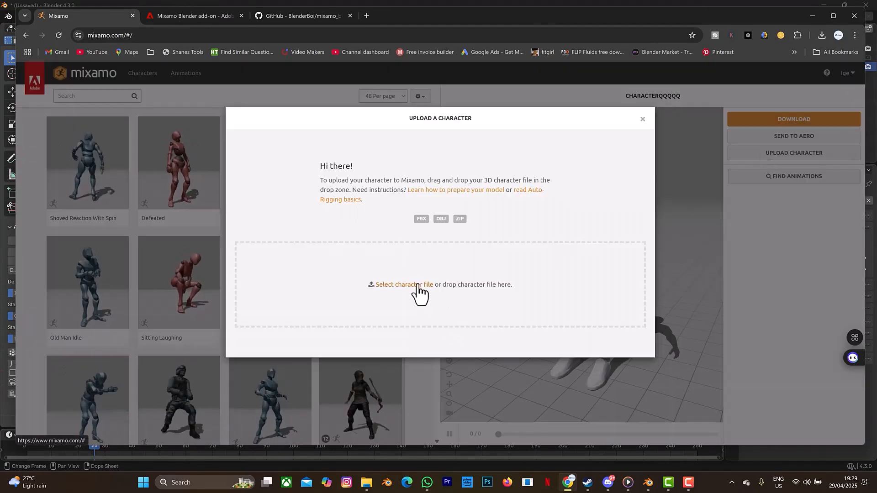
click(418, 284)
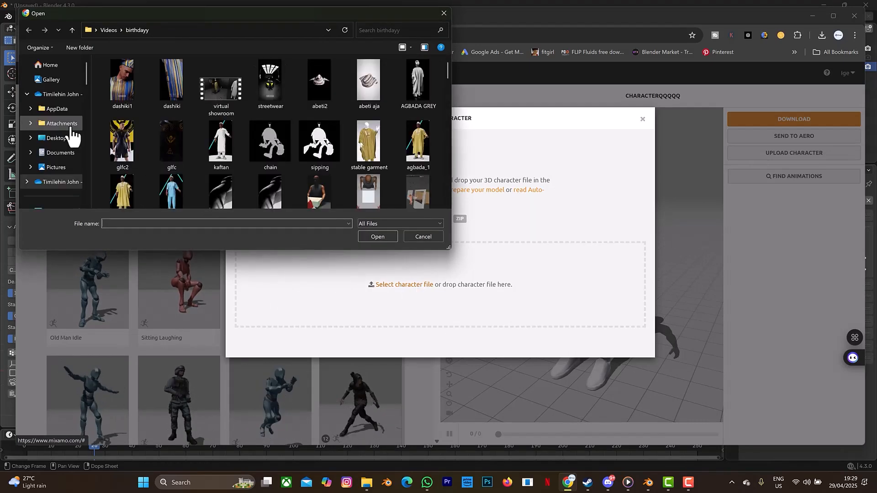
scroll(64, 151, down, 1)
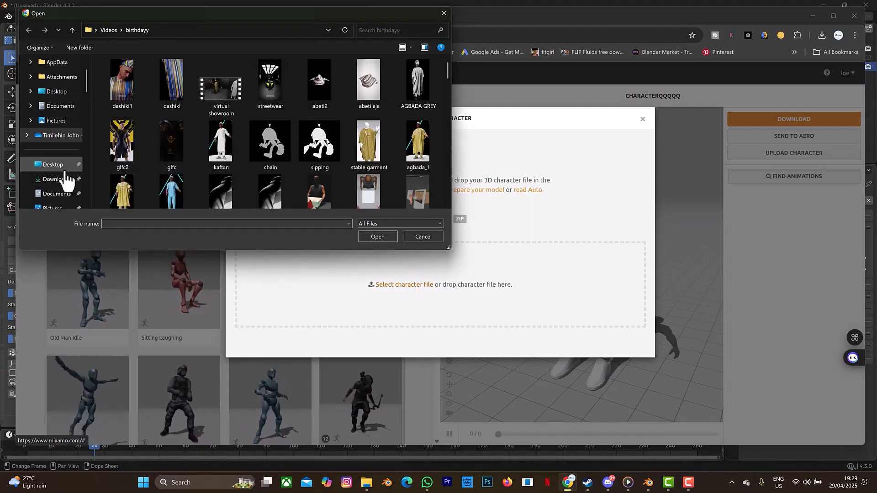
click(57, 179)
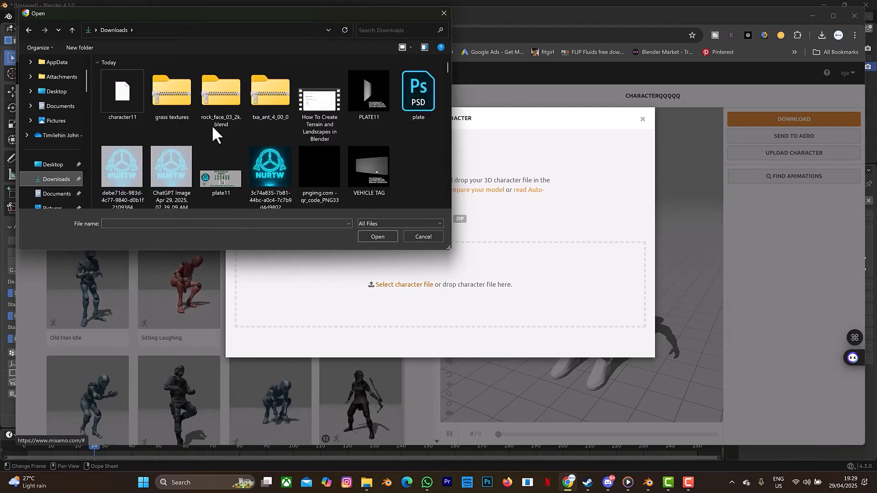
click(124, 96)
click(381, 237)
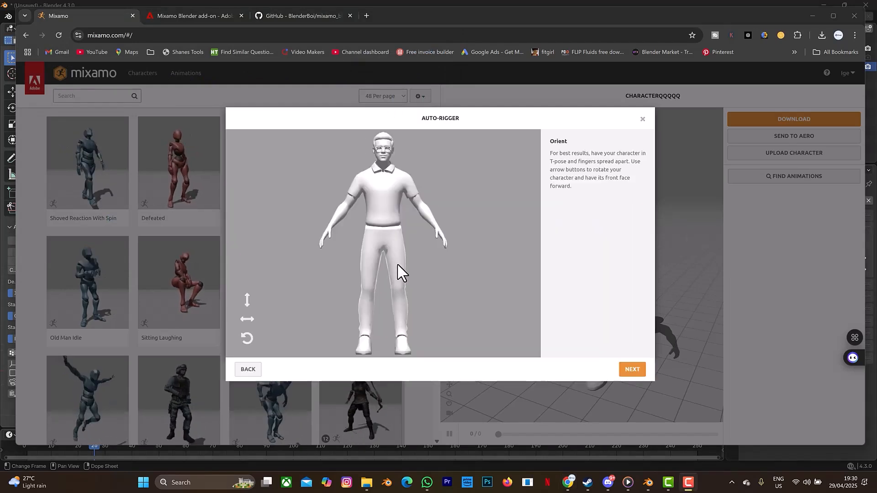
- Accept the character's orientation, place the chin, wrist, elbow, knee and groin markers on the model with symmetry, and start the auto-rigging
click(633, 370)
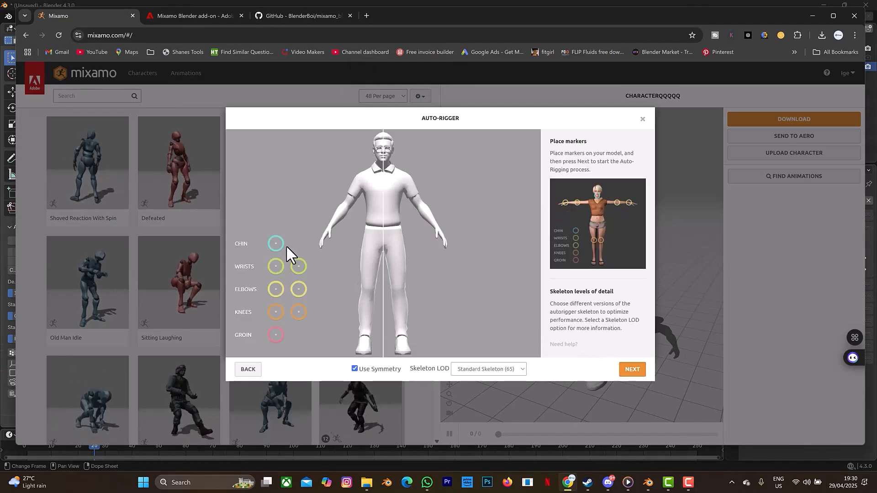
mouse_move(276, 246)
mouse_down()
mouse_move(386, 173)
mouse_move(383, 161)
mouse_up()
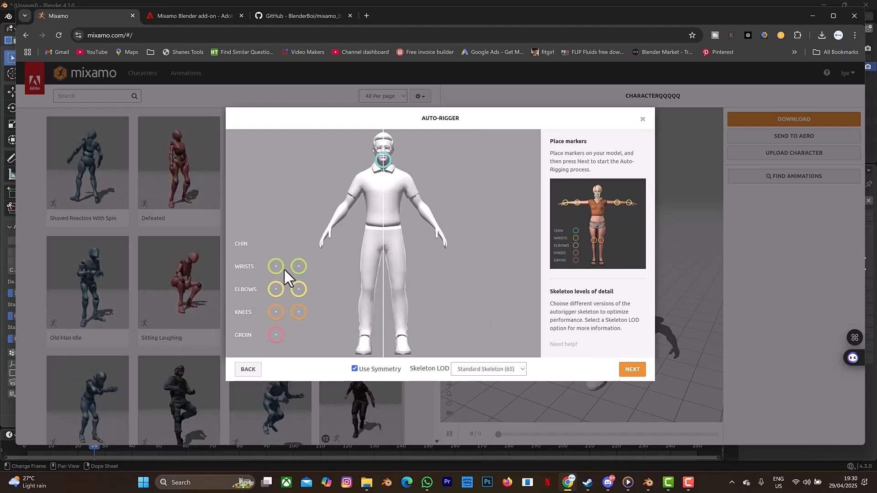
mouse_move(296, 269)
mouse_down()
mouse_move(427, 249)
mouse_move(417, 207)
mouse_move(437, 236)
mouse_up()
drag(298, 289, 421, 207)
drag(298, 312, 401, 300)
mouse_move(275, 335)
mouse_down()
mouse_move(369, 280)
mouse_move(387, 259)
mouse_move(382, 246)
mouse_up()
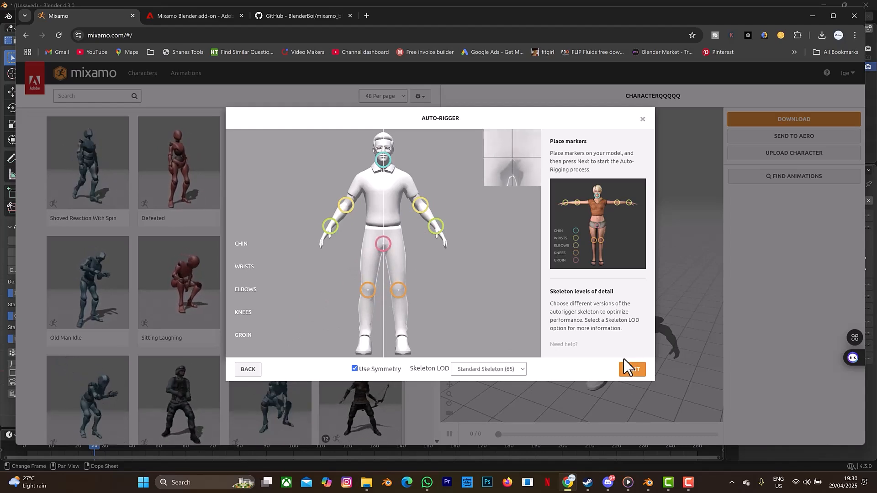
click(629, 371)
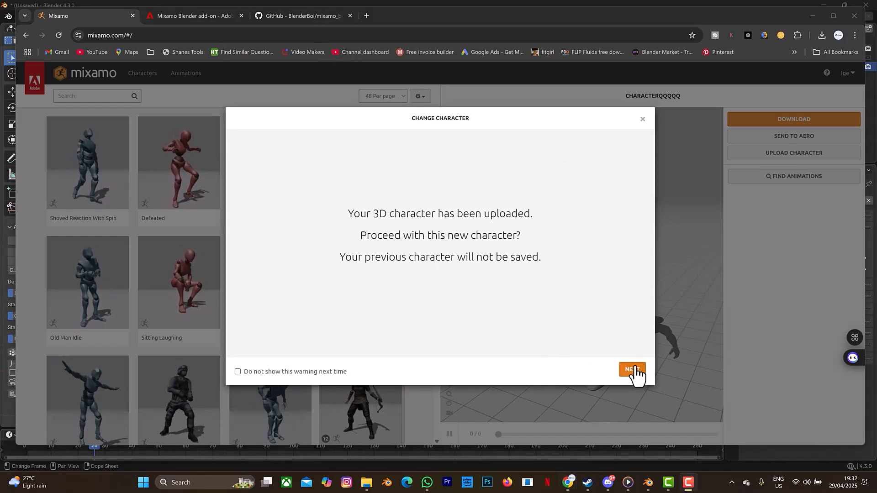
- Proceed with the newly rigged character and download it as FBX Binary in T-pose
click(632, 369)
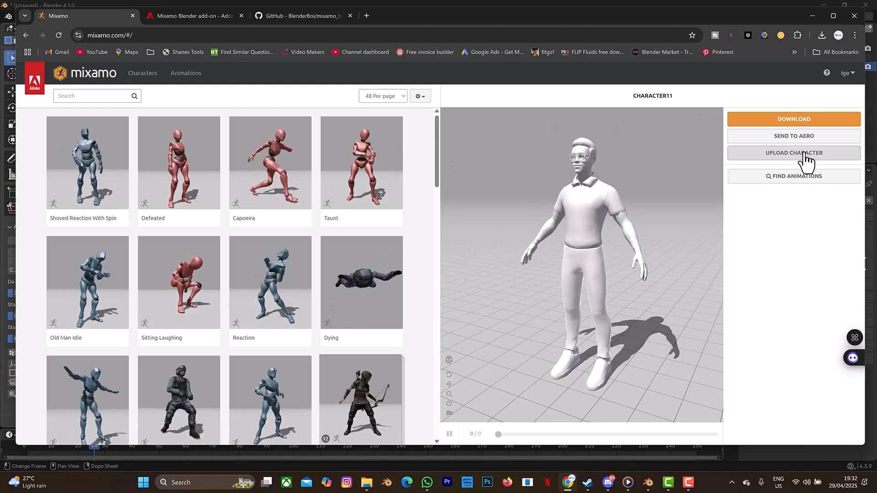
click(796, 118)
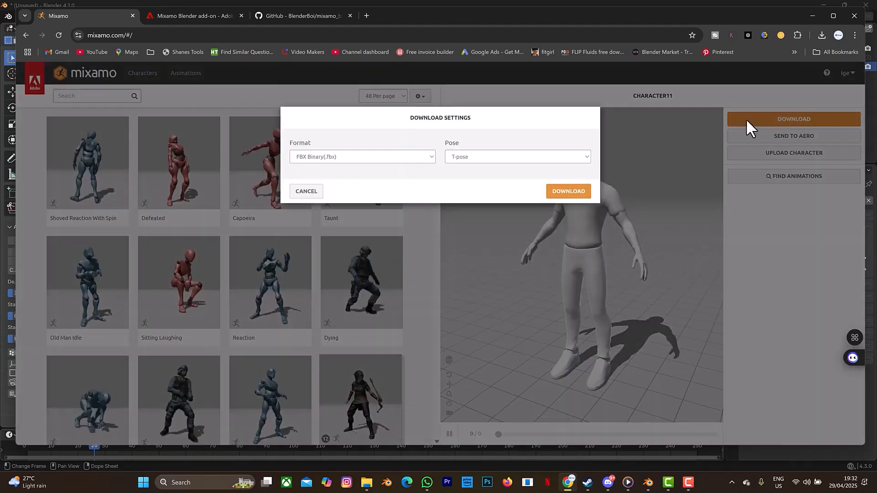
click(573, 196)
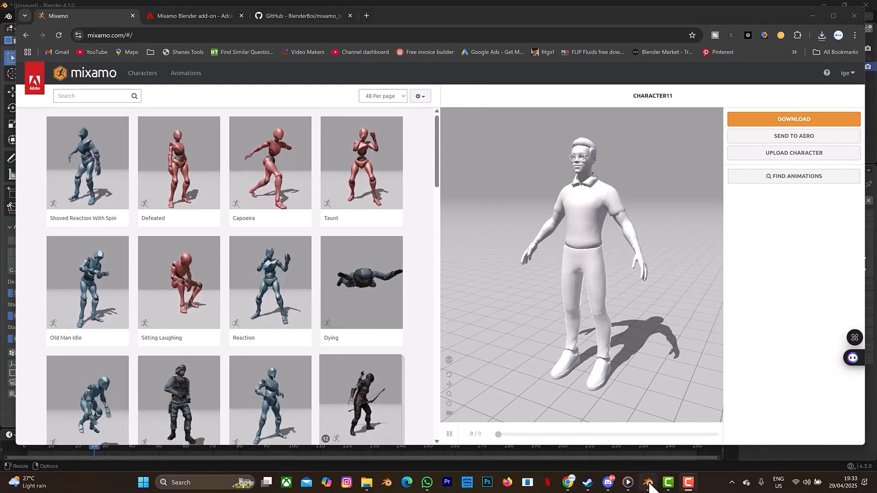
- Switch back to Blender and hide the original Wolf3D_Teeth character in the viewport
mouse_move(645, 485)
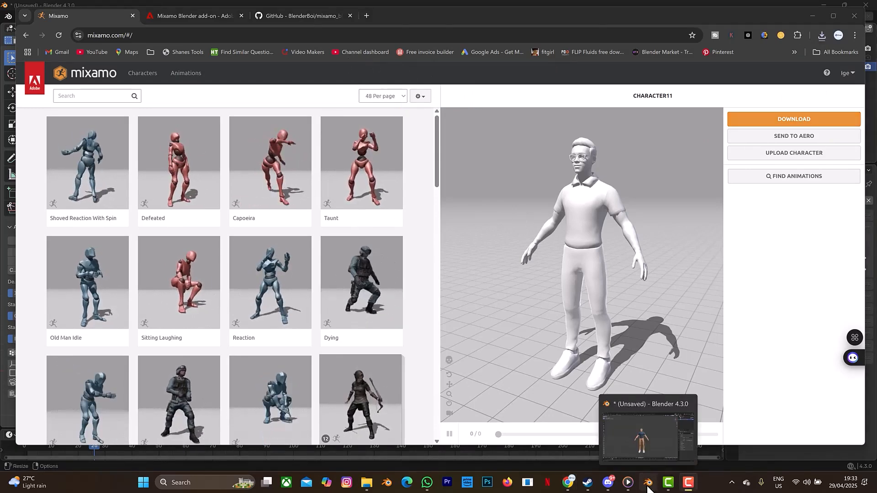
click(645, 487)
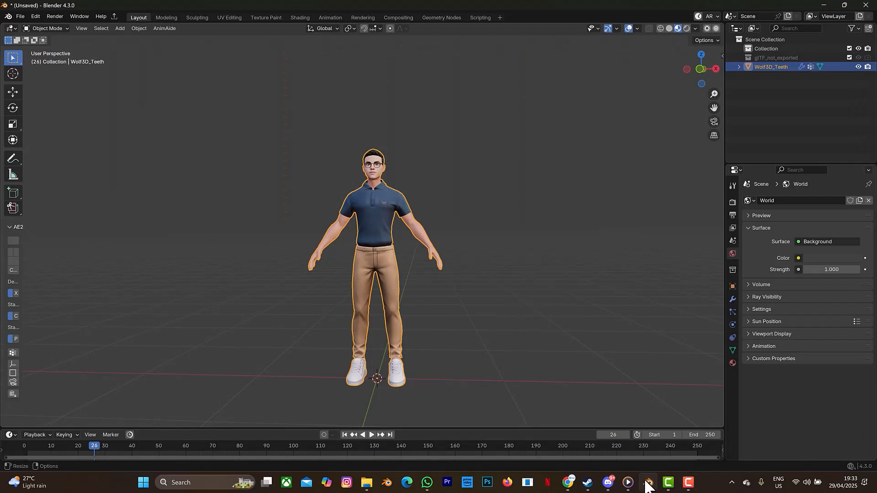
click(859, 67)
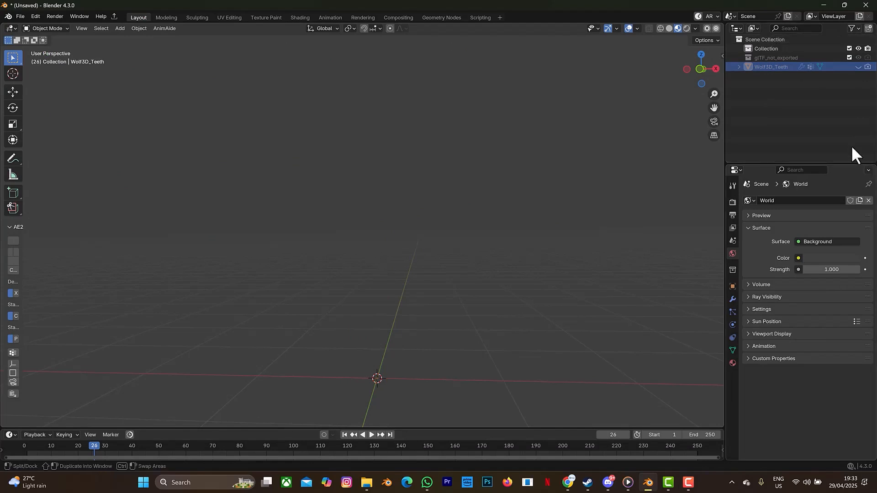
- Create a new collection named rig and move the Wolf3D_Teeth object into Collection
right_click(774, 89)
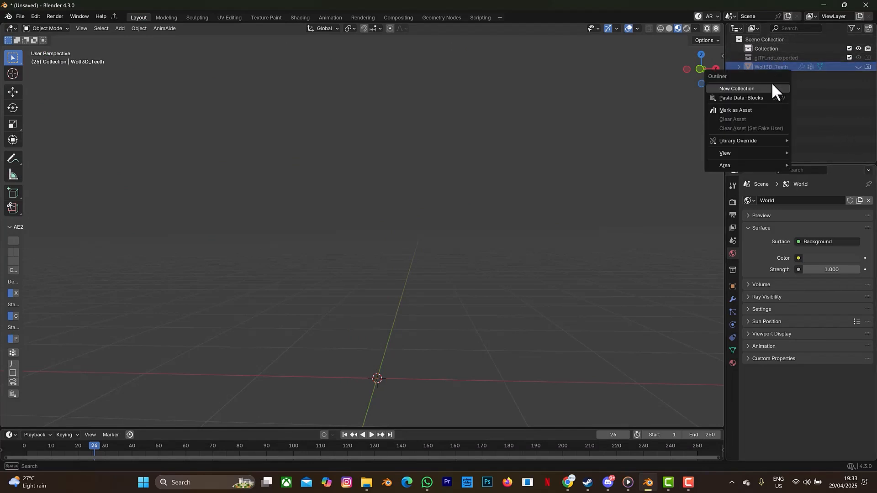
click(763, 87)
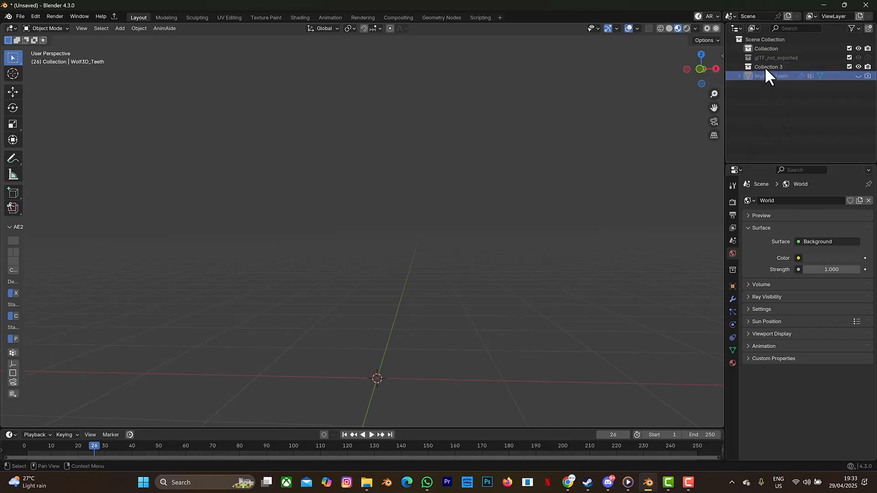
drag(768, 75, 774, 44)
click(768, 76)
double_click(769, 76)
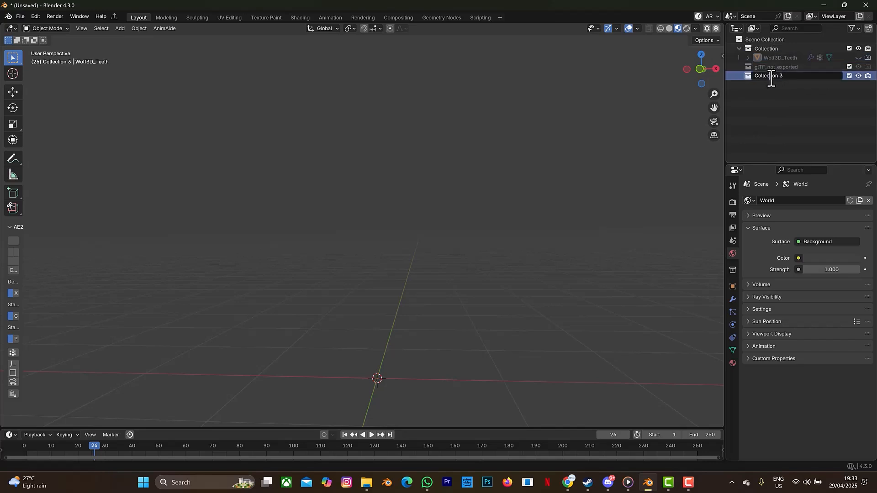
drag(787, 77, 764, 74)
key(Return)
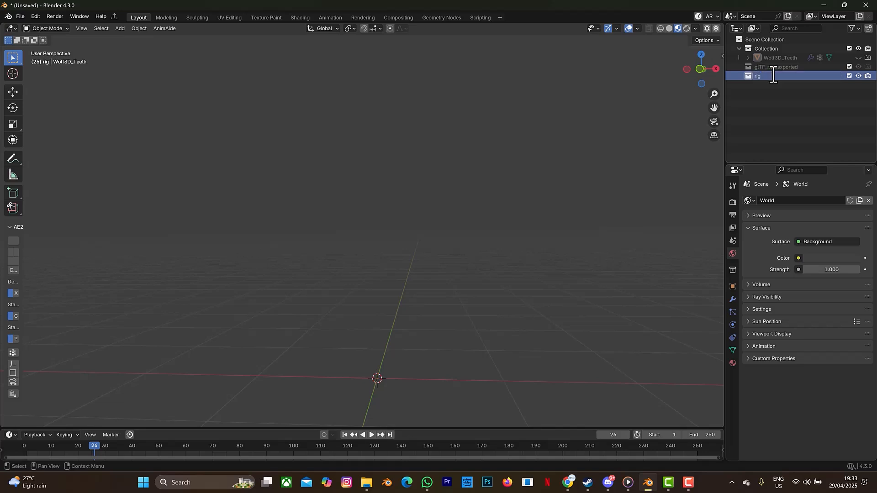
- Import character11 (1).fbx from the Downloads folder into the rig collection
click(18, 13)
mouse_move(59, 145)
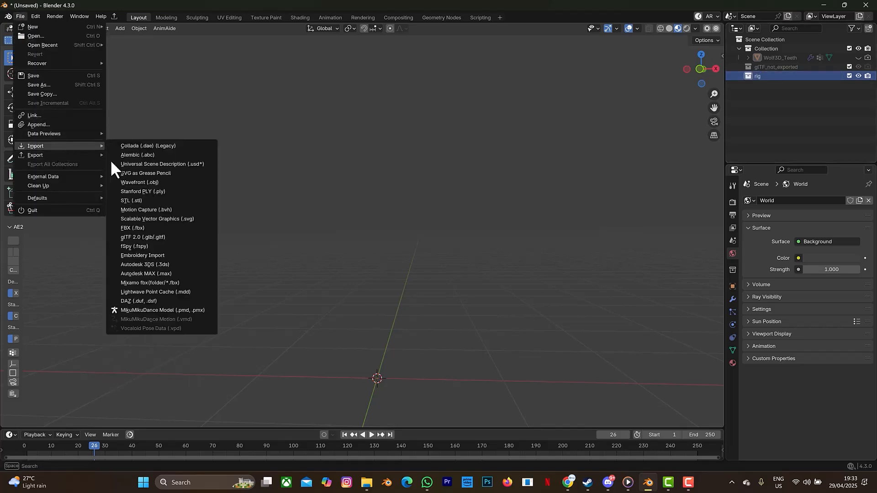
click(156, 228)
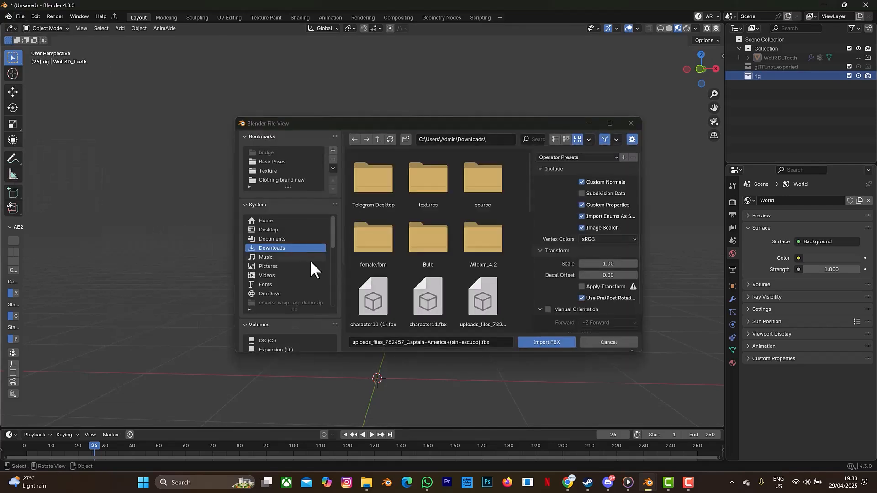
click(387, 306)
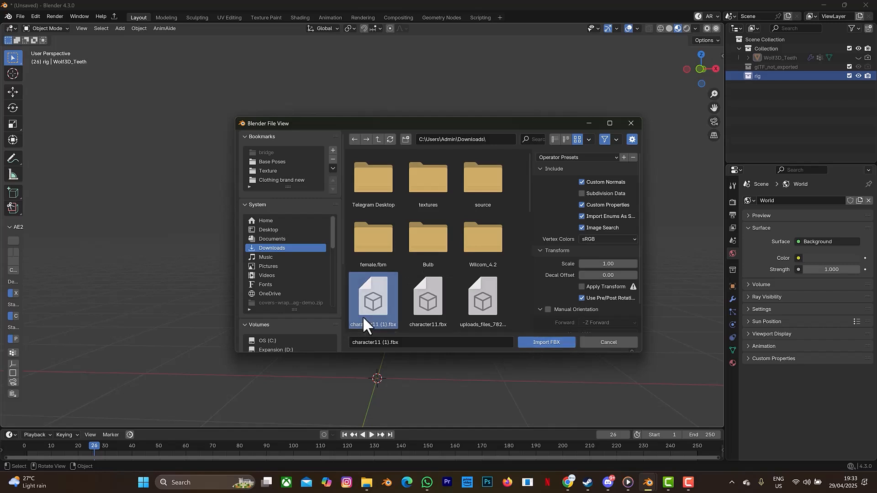
click(541, 347)
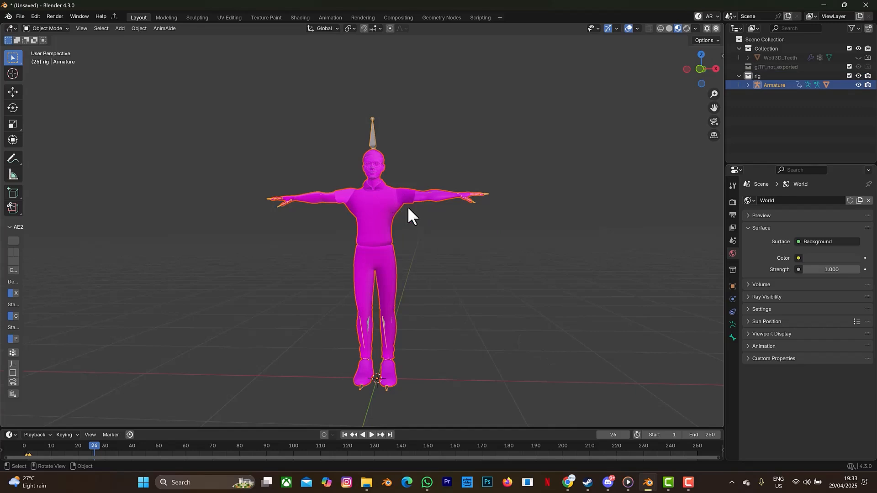
- Replace the imported character mesh's Wolf3D_Eye.001 material with the original Wolf3D_Eye
click(366, 210)
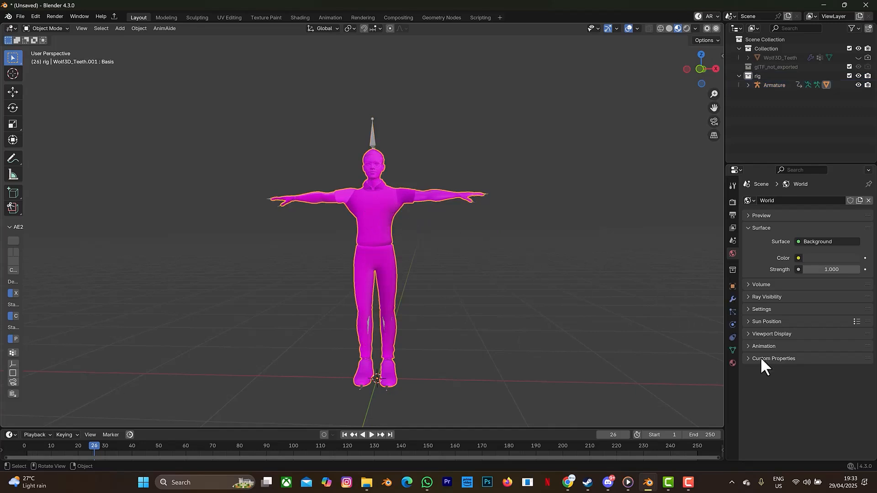
click(733, 364)
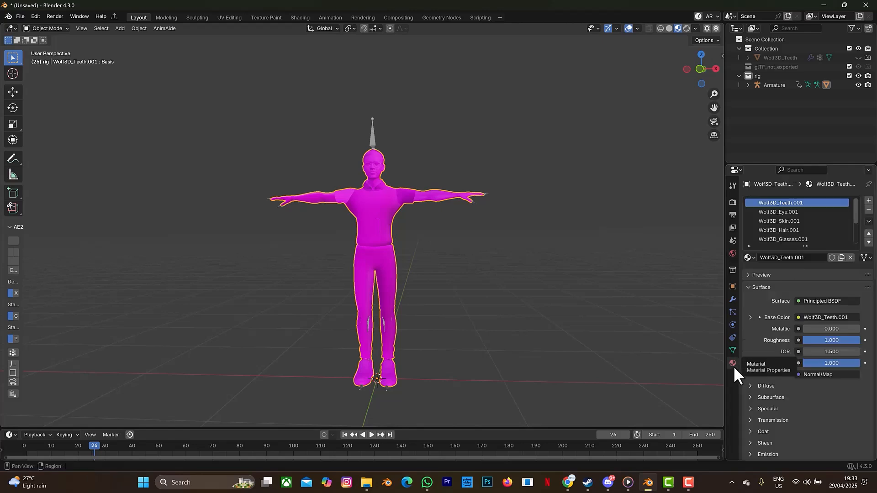
click(770, 211)
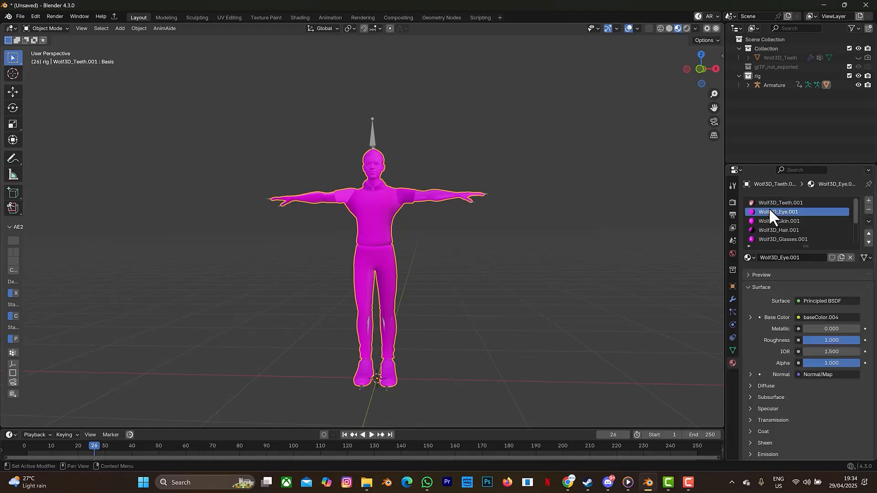
click(749, 258)
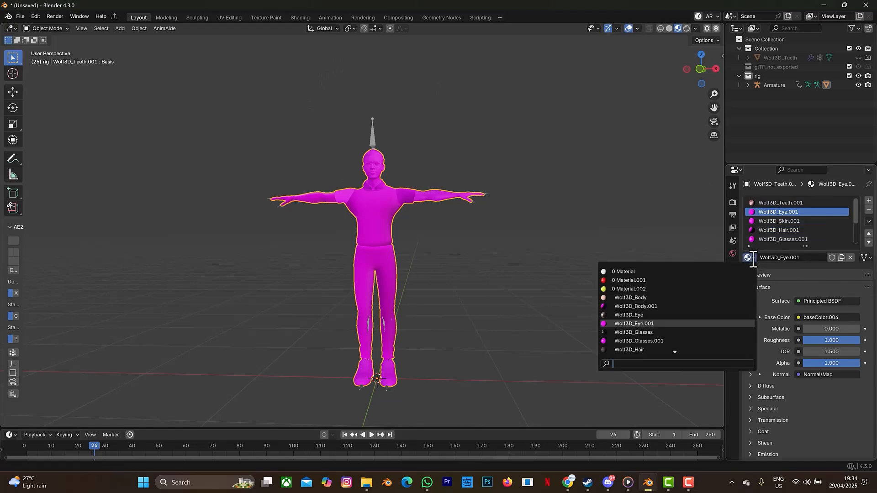
click(680, 315)
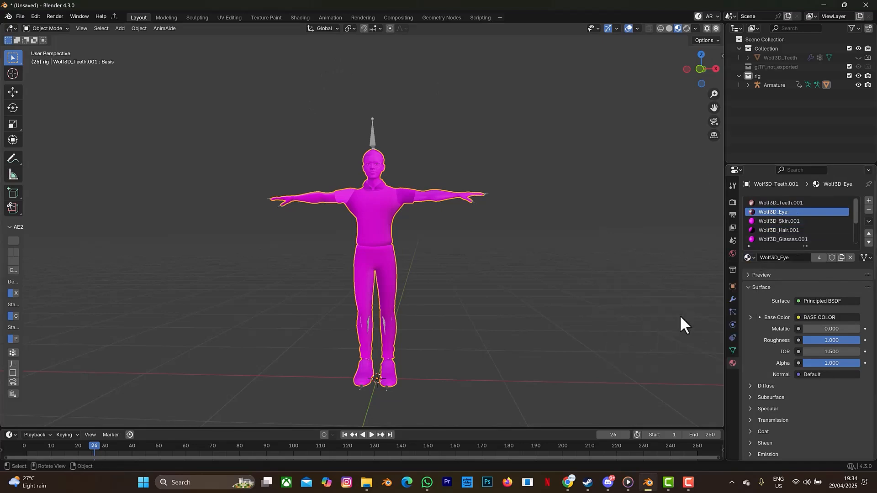
- Replace Wolf3D_Skin.001 and the remaining duplicate materials with the original Wolf3D ones, and set the viewport to solid shading
click(775, 221)
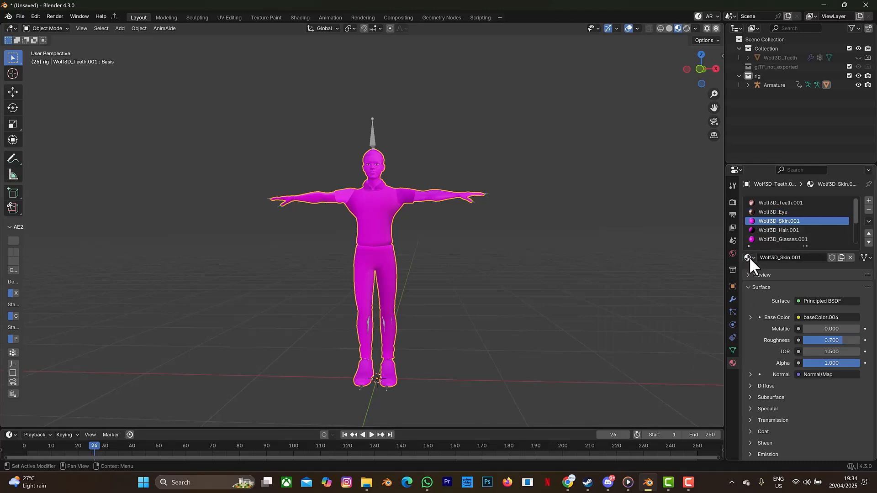
click(749, 258)
click(671, 324)
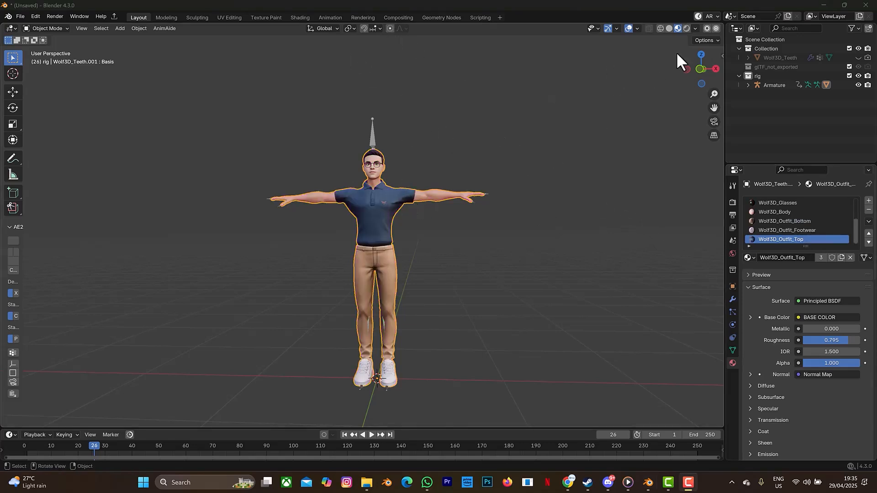
click(669, 28)
middle_drag(663, 54, 647, 134)
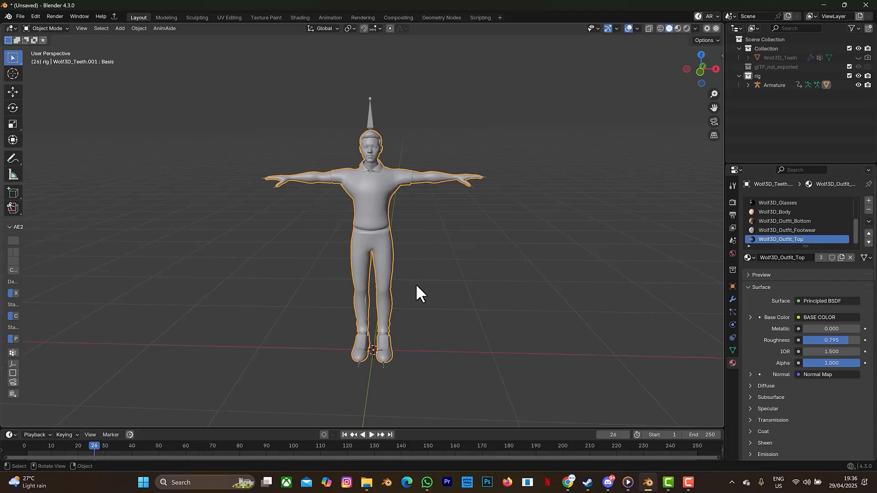
- Switch to the browser and examine the Adobe Mixamo Blender add-on page and the mixamo_blender GitHub repository's download options
click(568, 480)
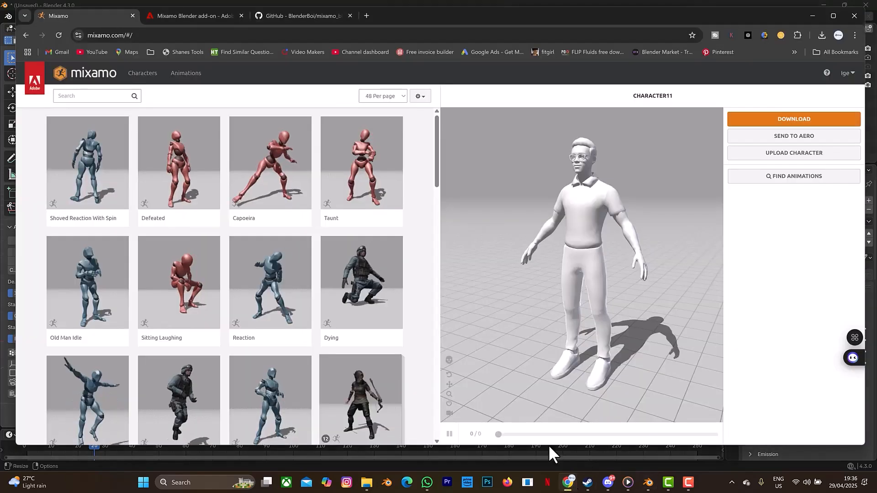
click(215, 15)
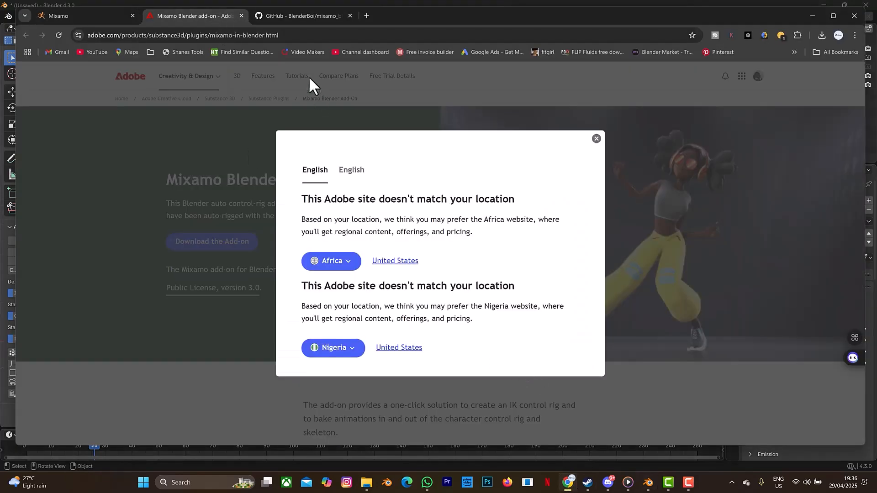
click(300, 12)
click(556, 168)
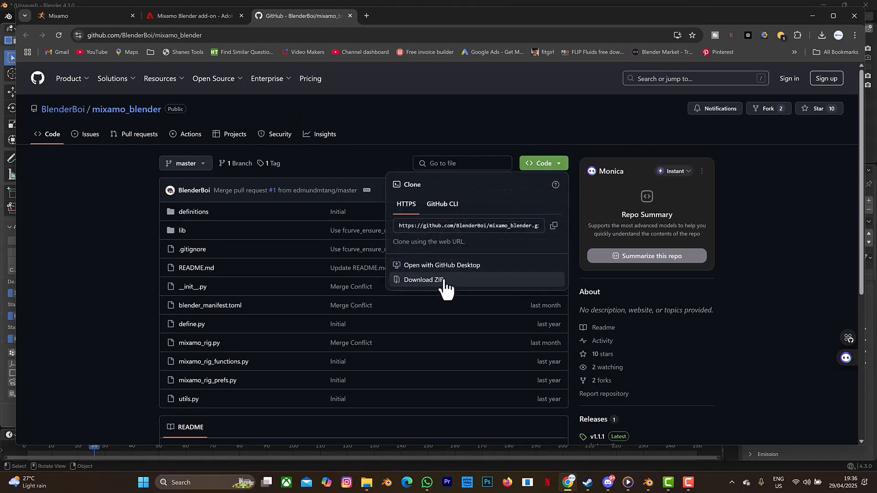
click(378, 133)
mouse_move(251, 81)
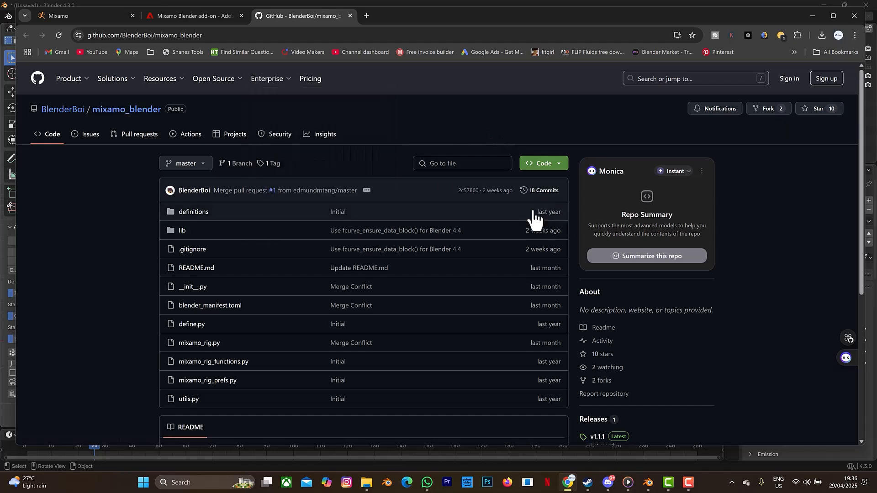
- Switch back to Blender and display the Mixamo Control Rig tools in the 3D viewport's sidebar
click(649, 483)
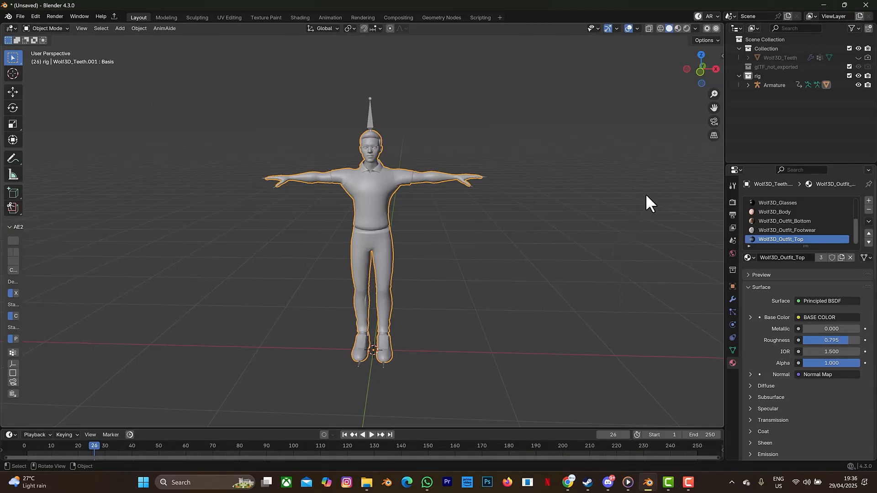
key(n)
click(687, 208)
text(n)
key(Return)
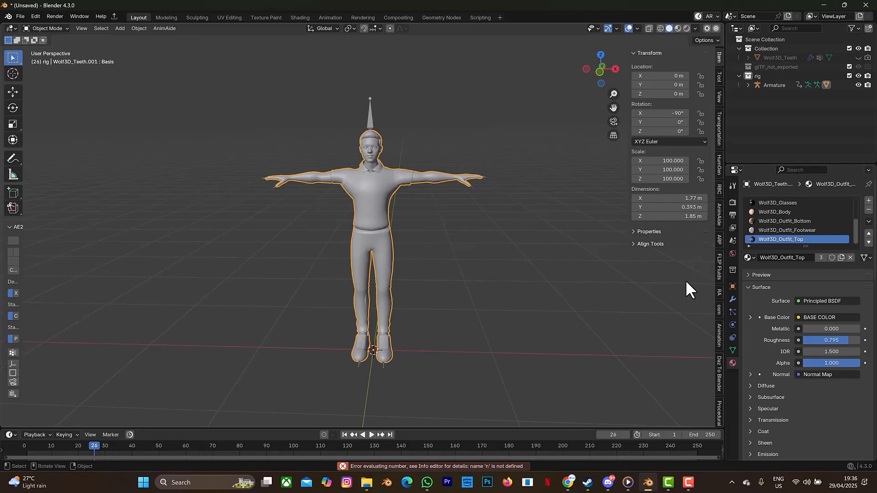
scroll(715, 255, down, 10)
scroll(716, 267, down, 15)
scroll(716, 270, down, 15)
scroll(715, 269, down, 10)
scroll(715, 269, down, 10)
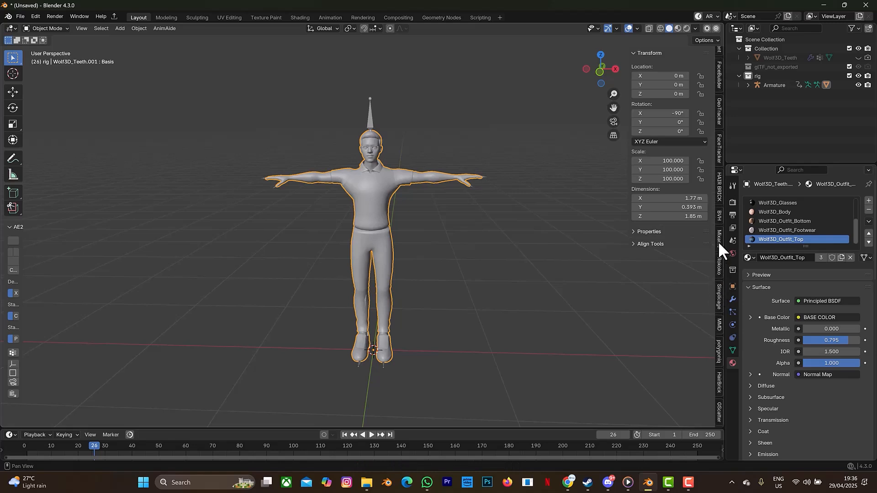
click(718, 240)
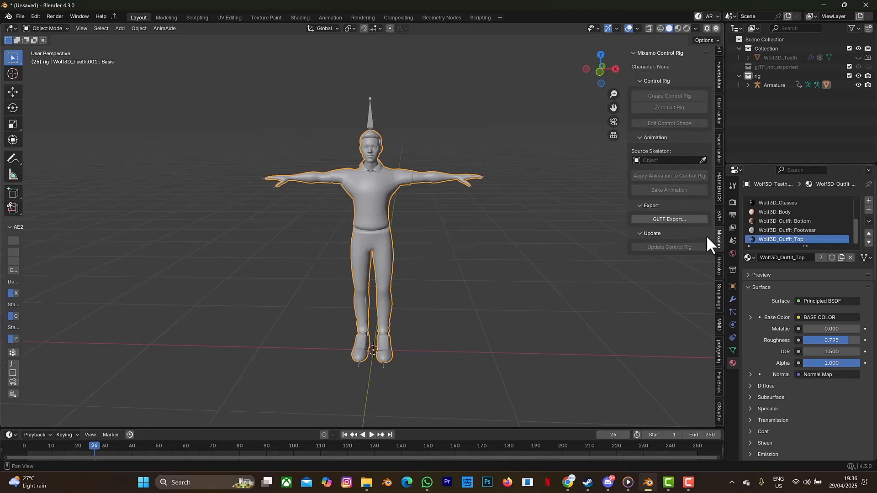
- Create a Mixamo control rig from the character's armature with Apply Animation, IK Arms and IK Legs enabled
click(370, 124)
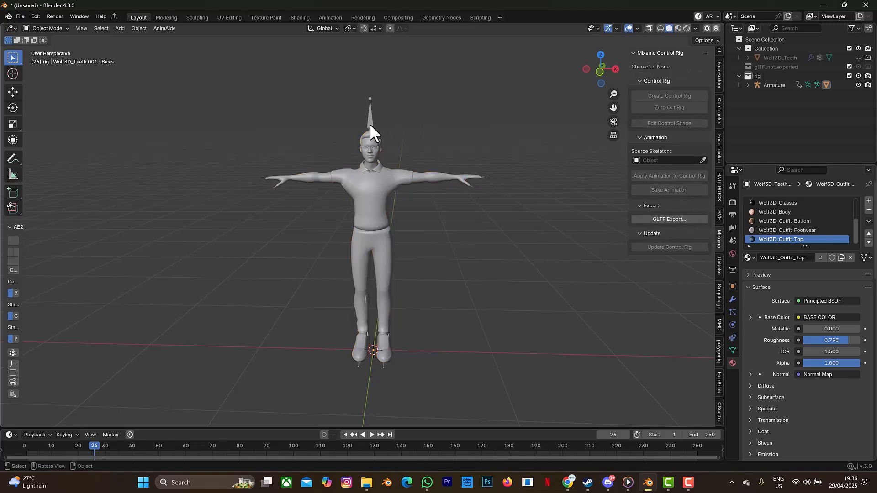
click(675, 95)
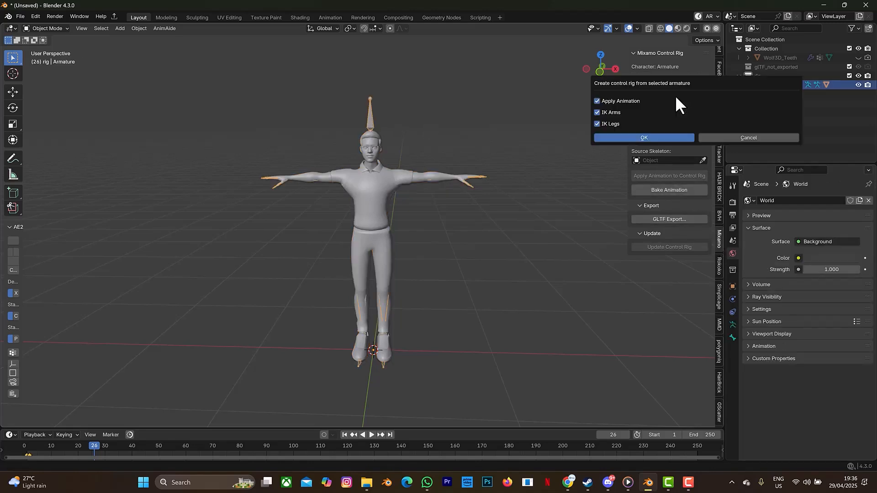
click(638, 137)
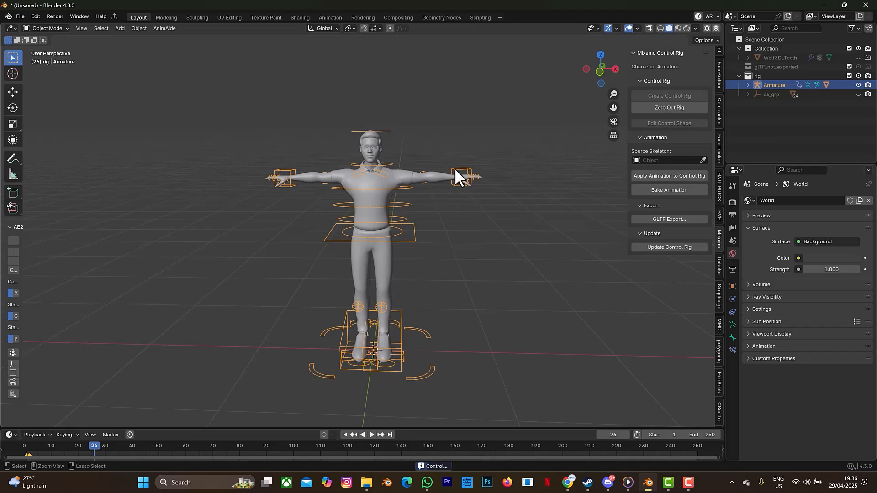
- Test the left hand IK control by moving it in Pose Mode, undo the move, and return to Object Mode
key(ctrl+Tab)
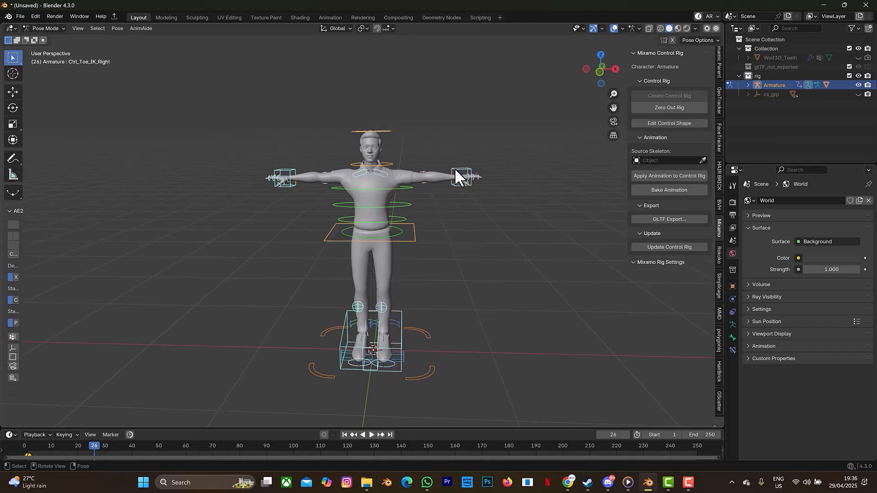
click(454, 168)
key(g)
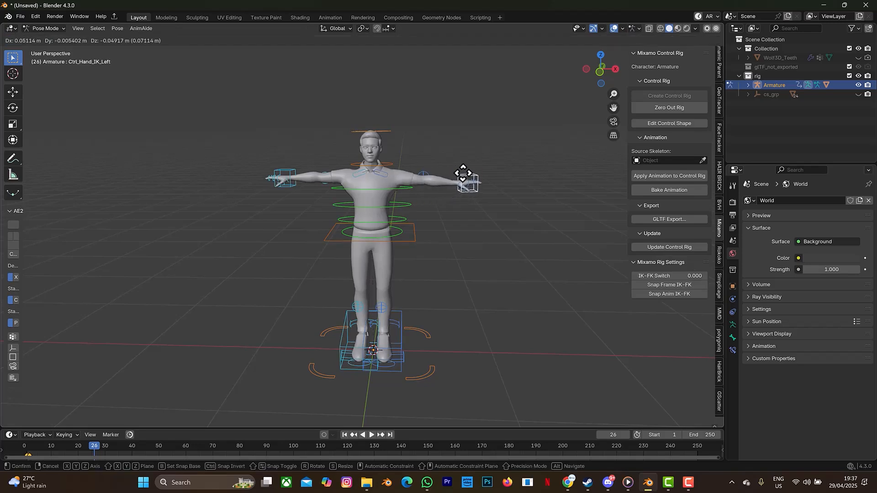
click(480, 172)
key(ctrl+z)
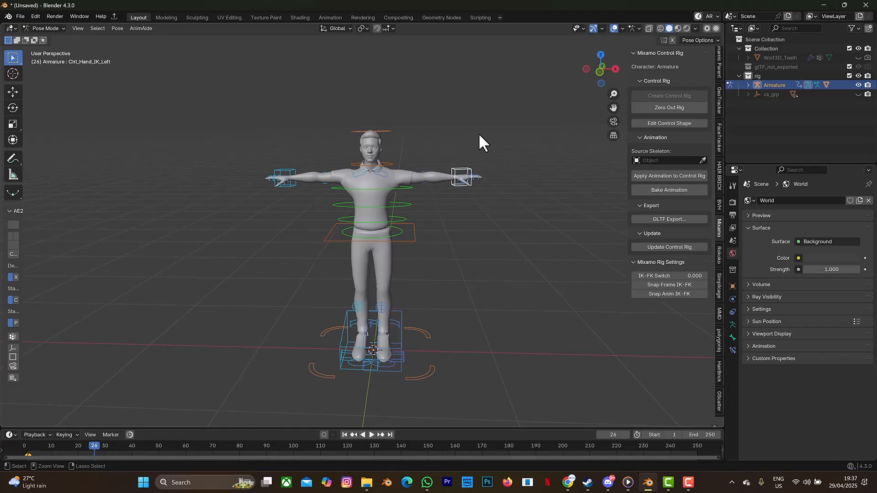
key(ctrl+Tab)
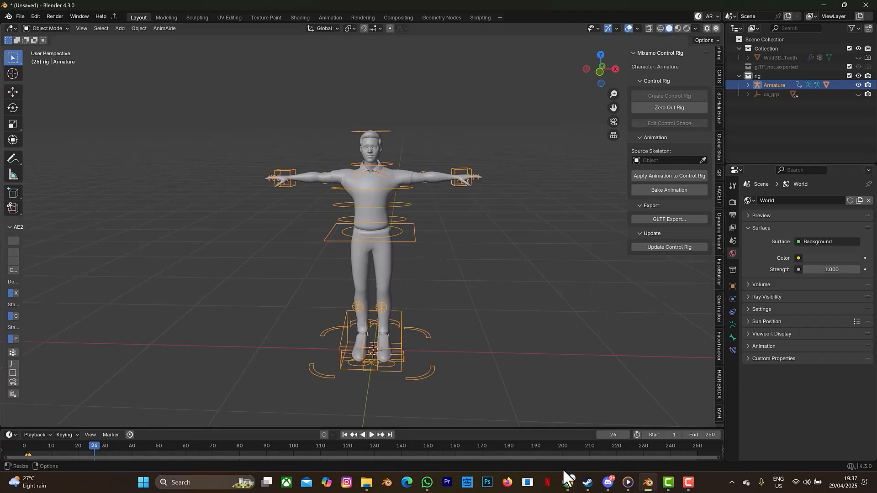
- Switch to Mixamo in the browser and apply the Shoved Reaction With Spin animation to the character
click(566, 487)
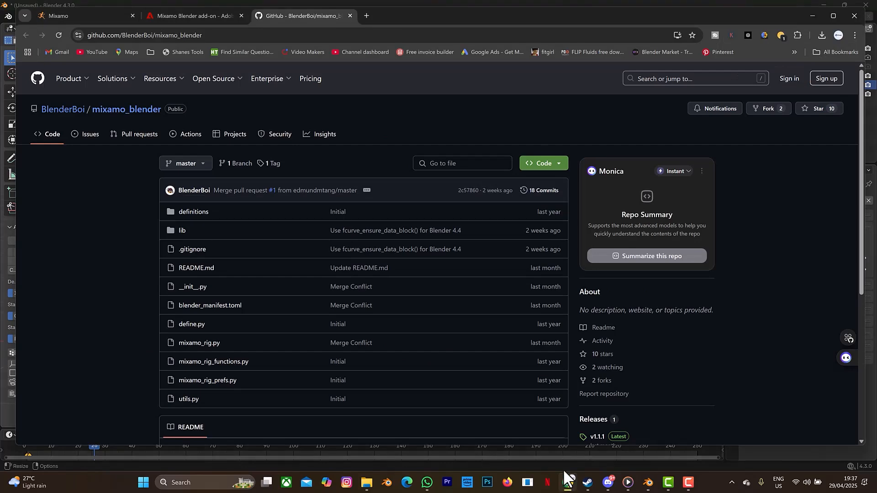
click(64, 18)
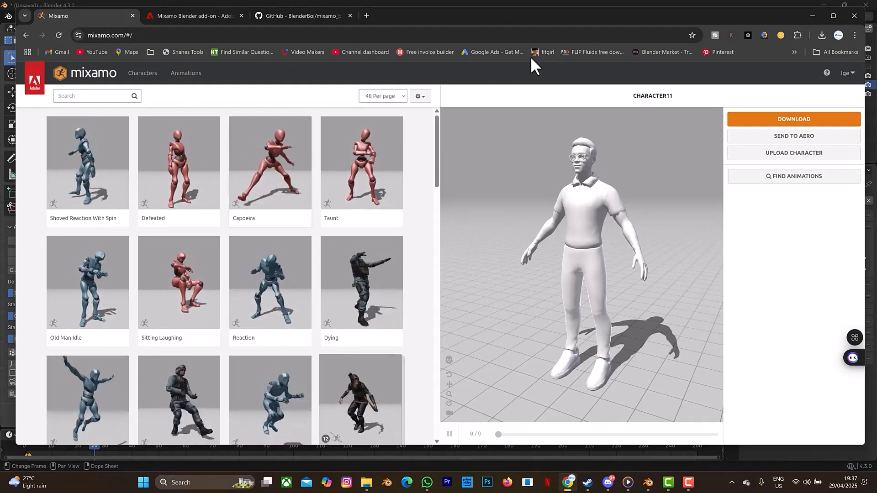
click(109, 185)
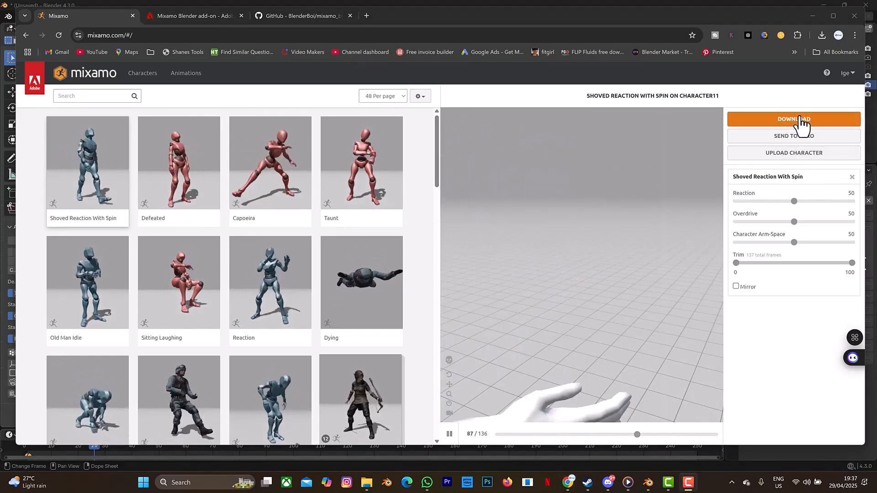
- Download the animation as FBX Binary without skin, at 30 frames per second and with no keyframe reduction
click(794, 120)
click(480, 158)
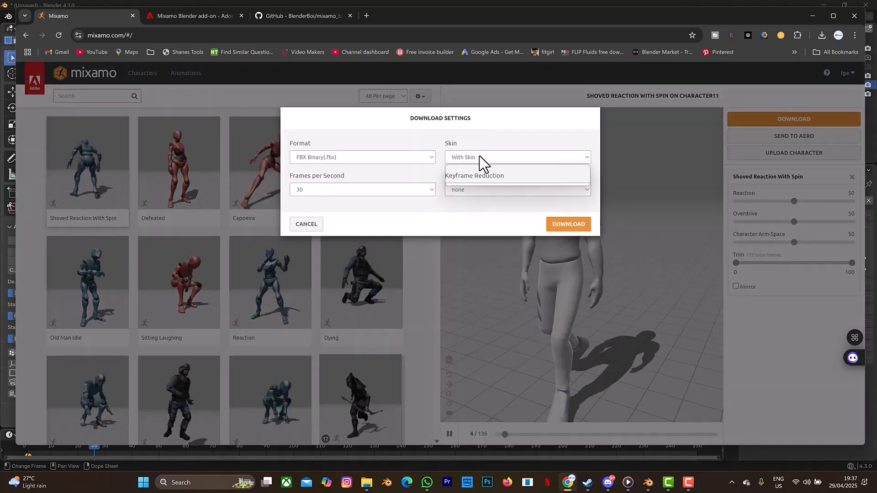
click(475, 181)
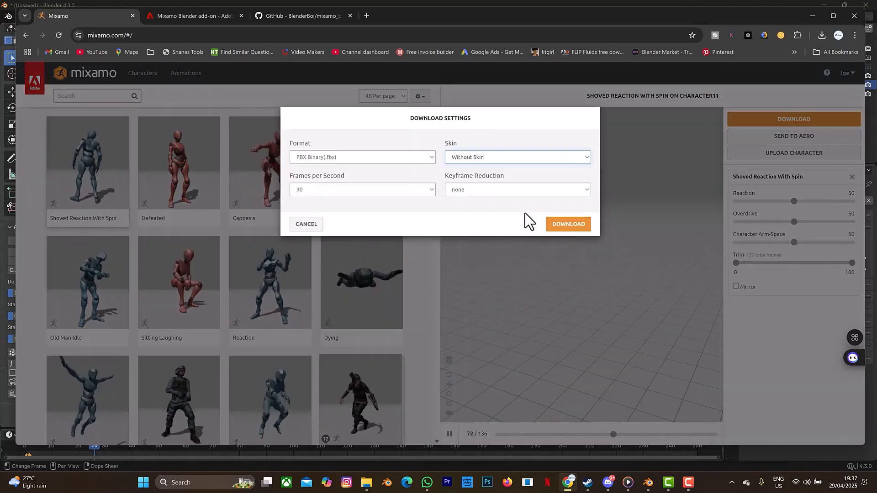
click(567, 229)
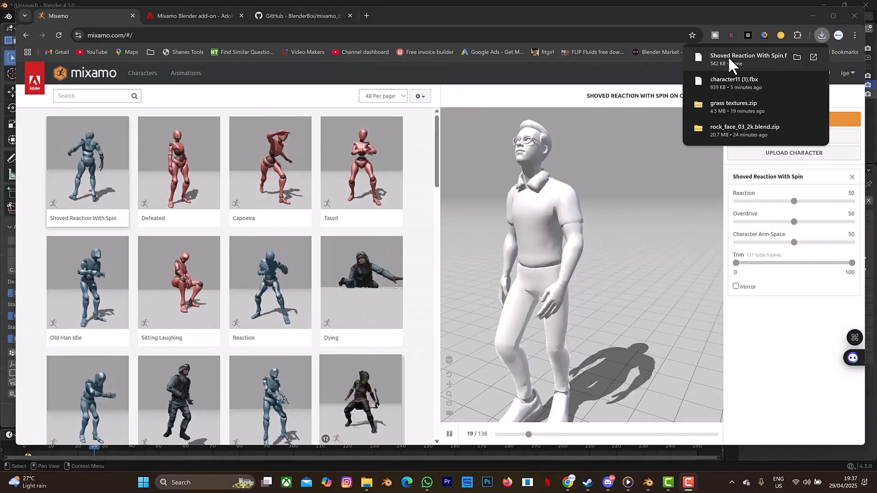
- Switch back to Blender and import the Shoved Reaction With Spin FBX file from the Downloads folder
click(648, 483)
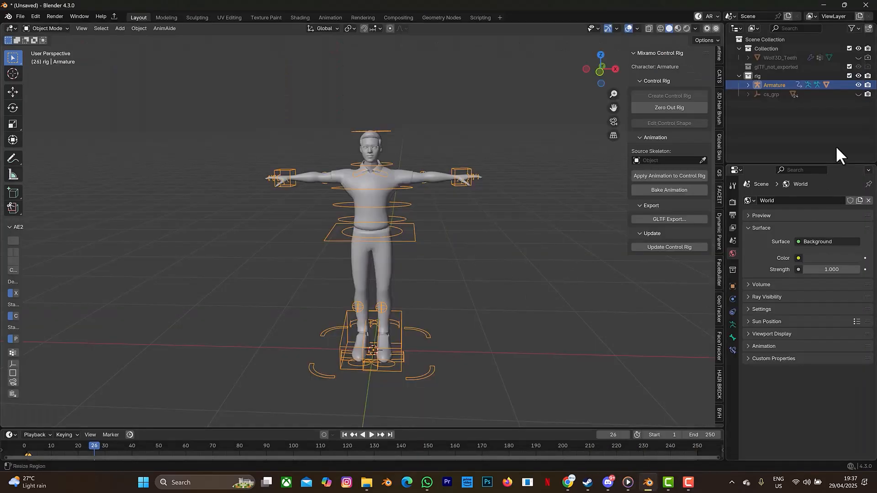
click(19, 16)
mouse_move(41, 155)
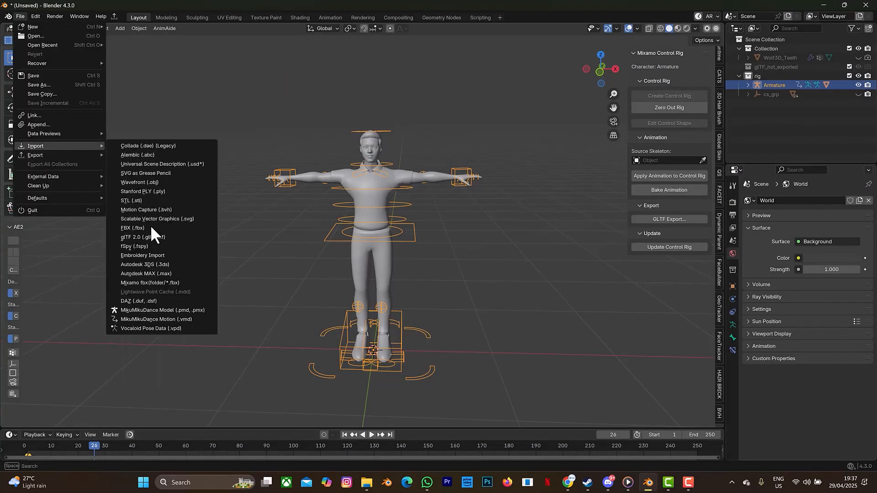
click(150, 228)
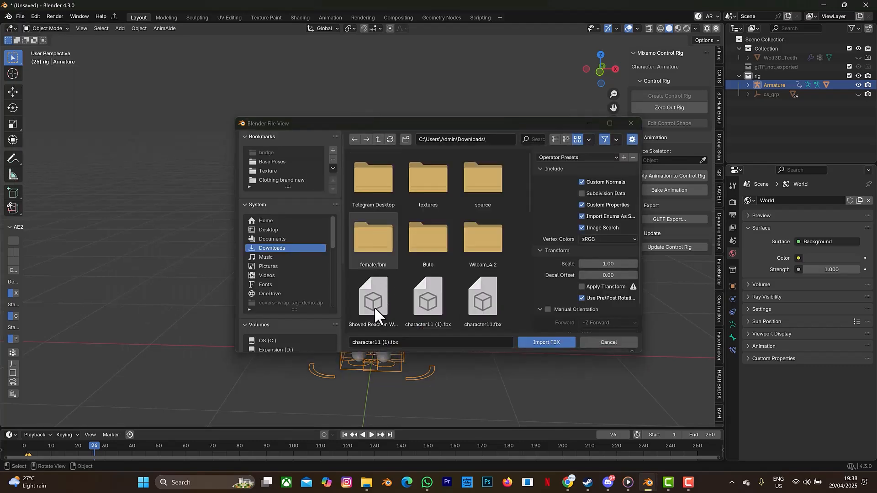
click(374, 306)
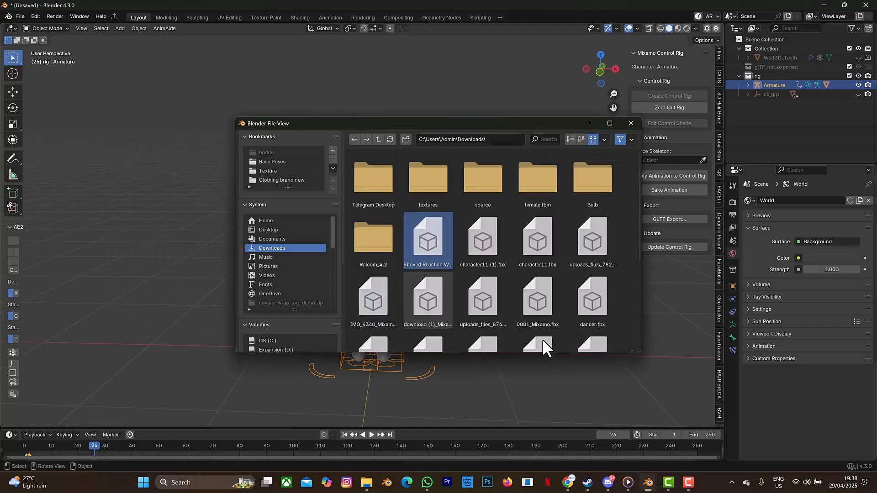
click(544, 342)
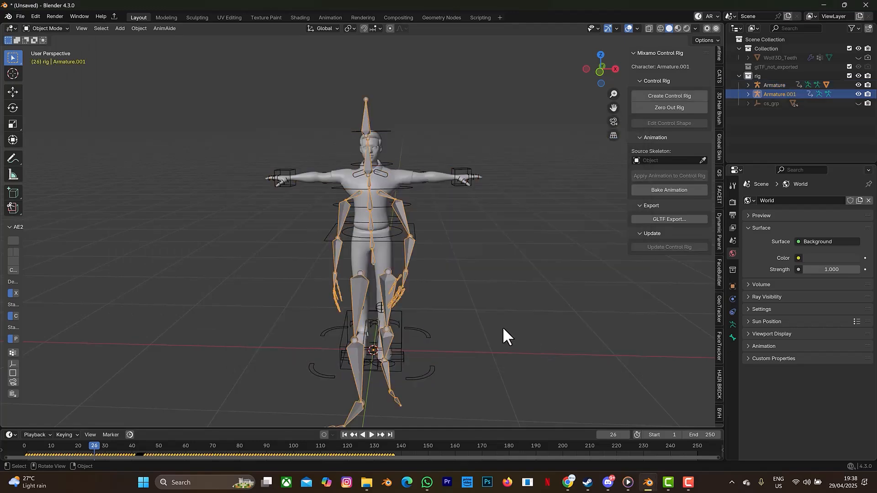
- Move the imported armature about 1.1 m along negative X beside the character and return the timeline to the first frame
key(g)
key(x)
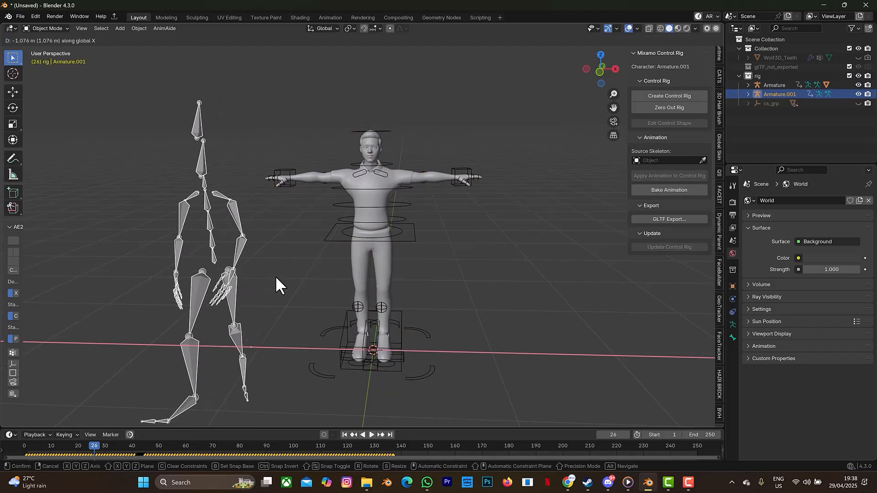
click(277, 284)
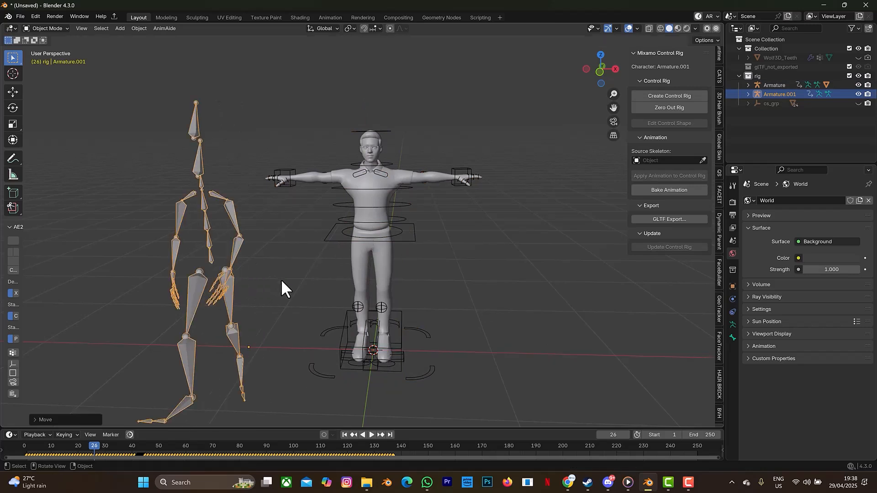
click(345, 434)
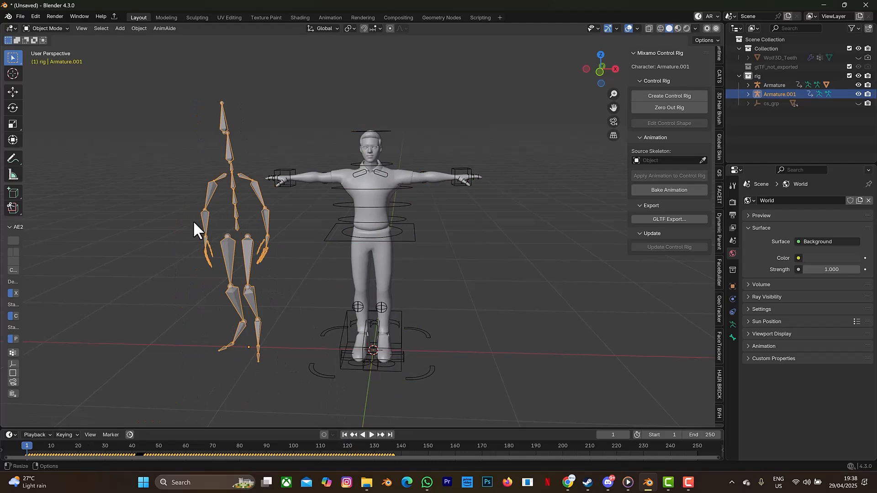
- Select the character's control rig, set Armature.001 as its source skeleton, and apply that skeleton's animation to the control rig
click(472, 170)
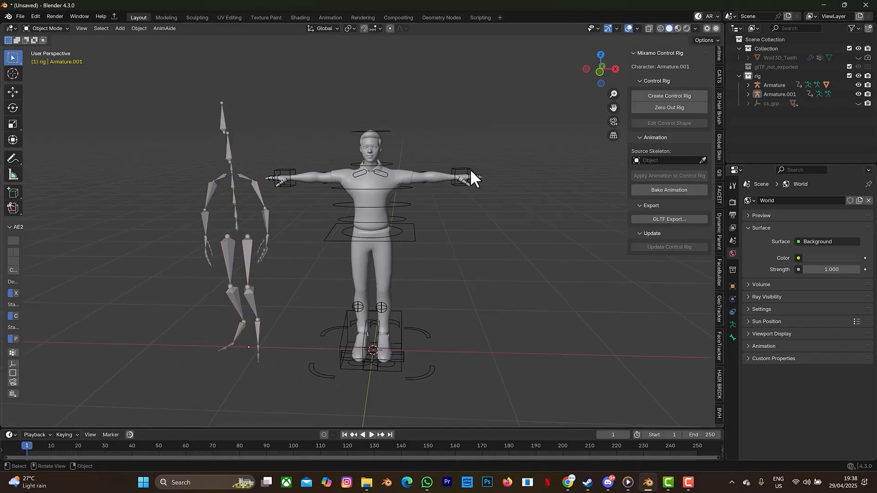
click(464, 176)
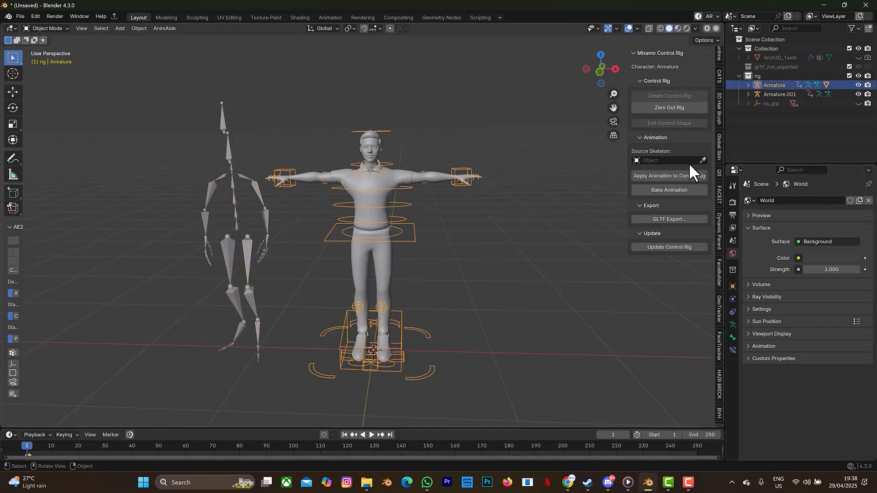
click(228, 154)
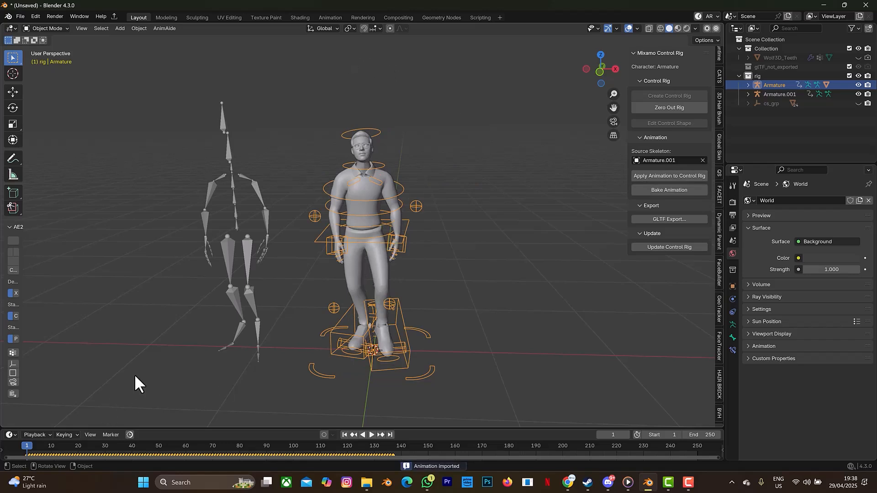
- Play the animation and compare the character's motion with the source skeleton's
key(space)
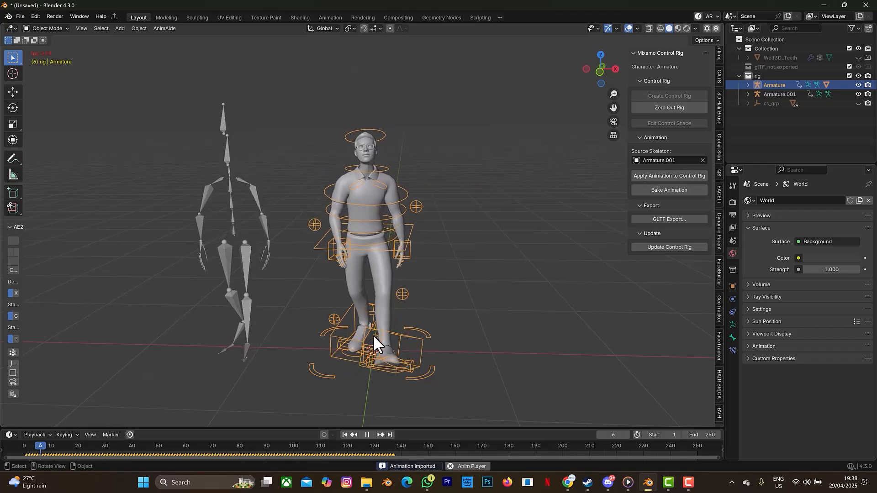
scroll(437, 310, down, 4)
scroll(423, 300, down, 3)
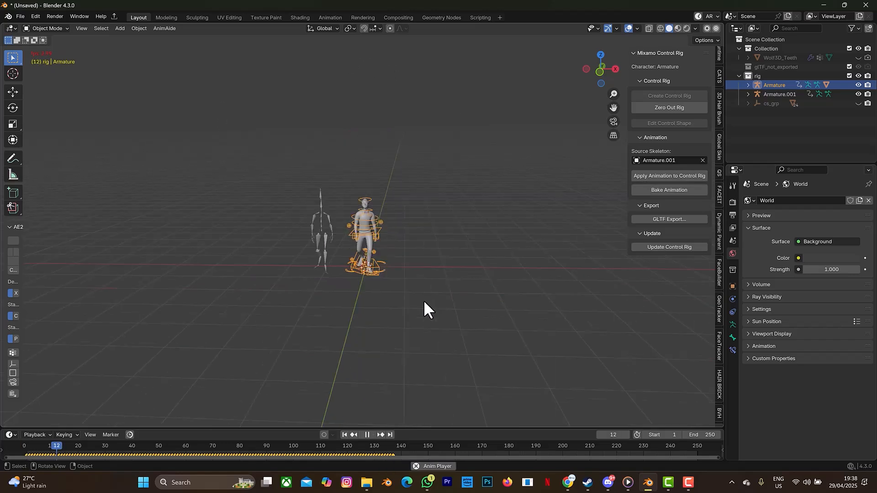